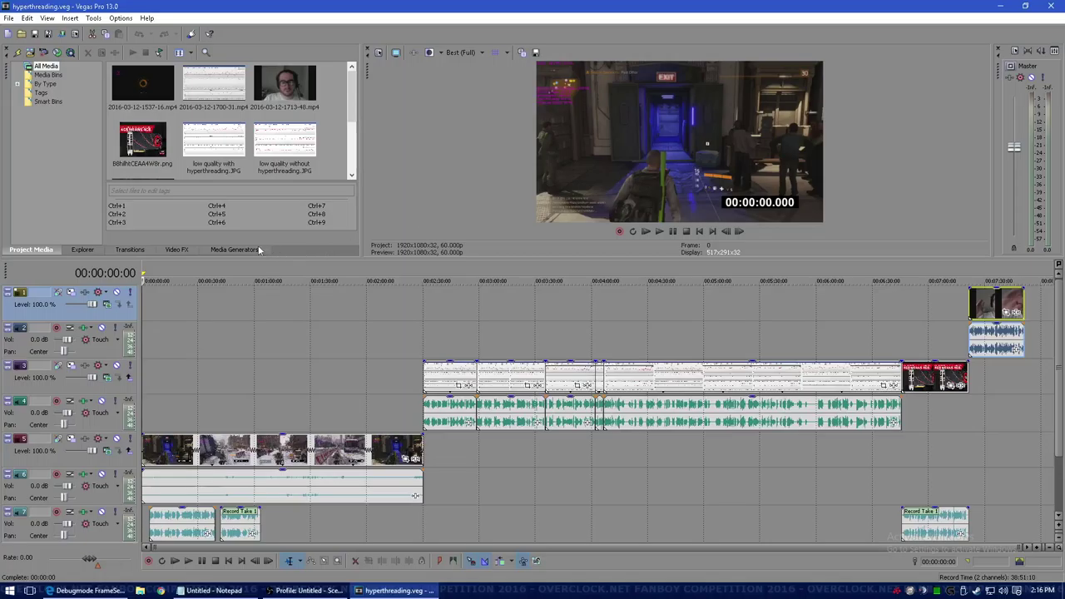
Step: Mark a range up to about 07:09, return the cursor to 00:00:00.000, then show the FrameServer page
left_click_drag(150, 273, 1028, 275)
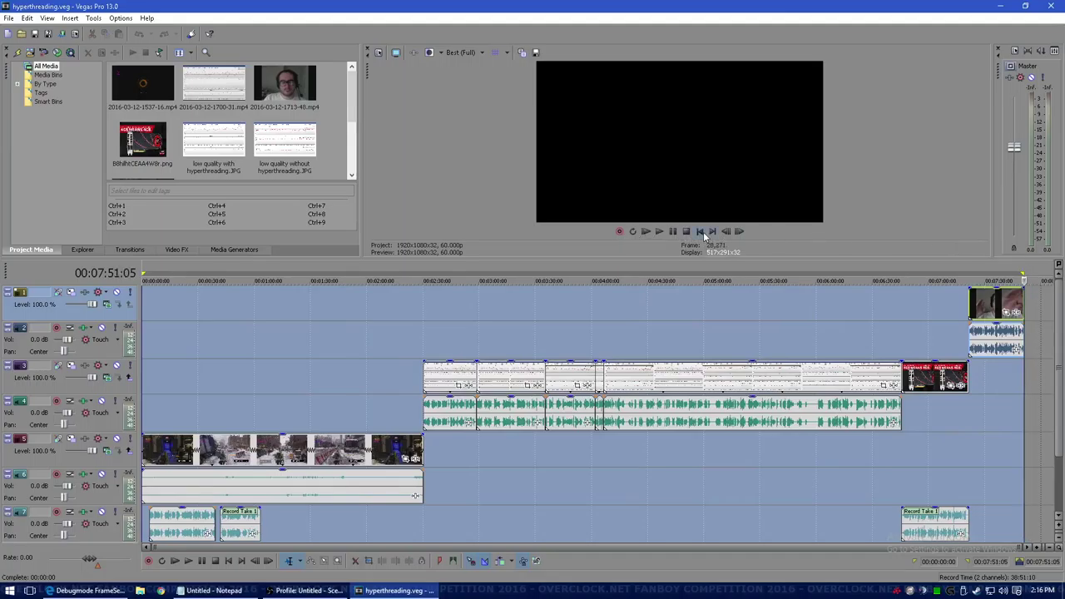
left_click(699, 231)
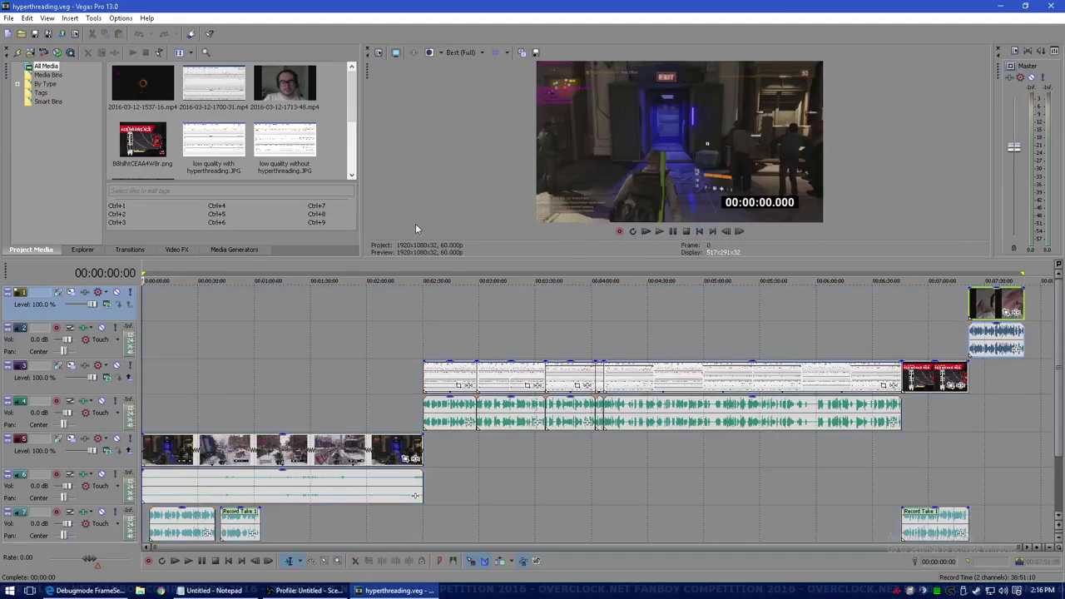
left_click(100, 590)
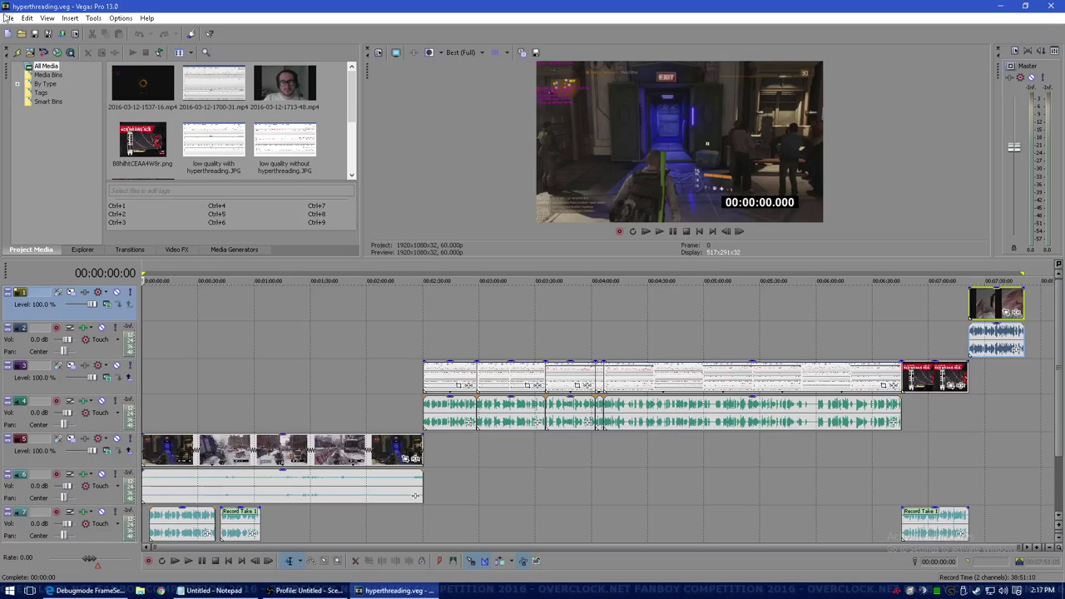
Step: Zoom into the end of the hyperthreading.veg timeline and put the playhead on the final frame, 00:07:51;02
left_click(395, 590)
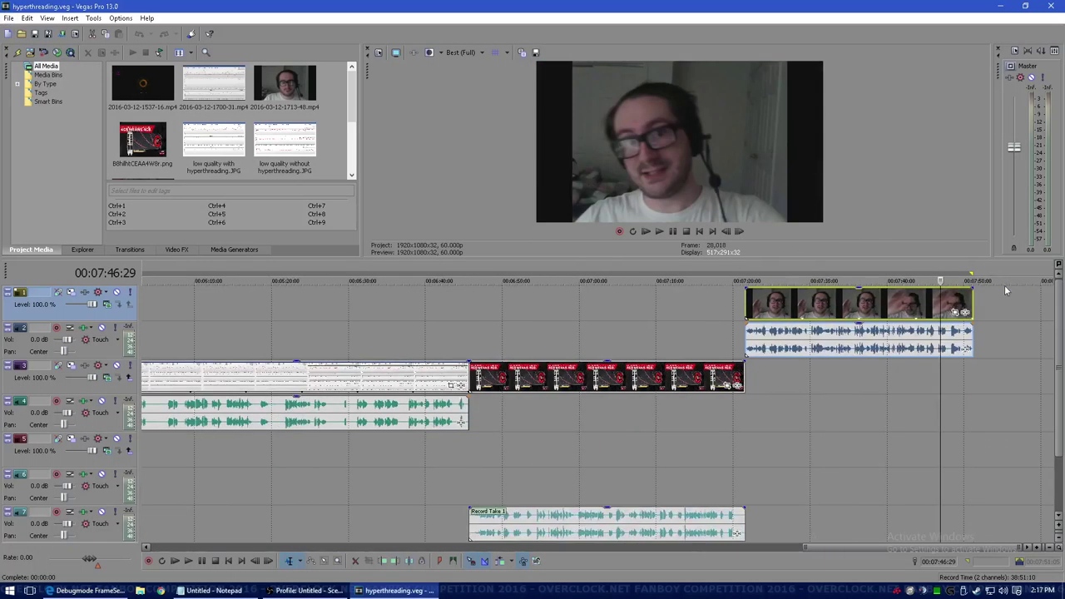
scroll(936, 286, "up", 8)
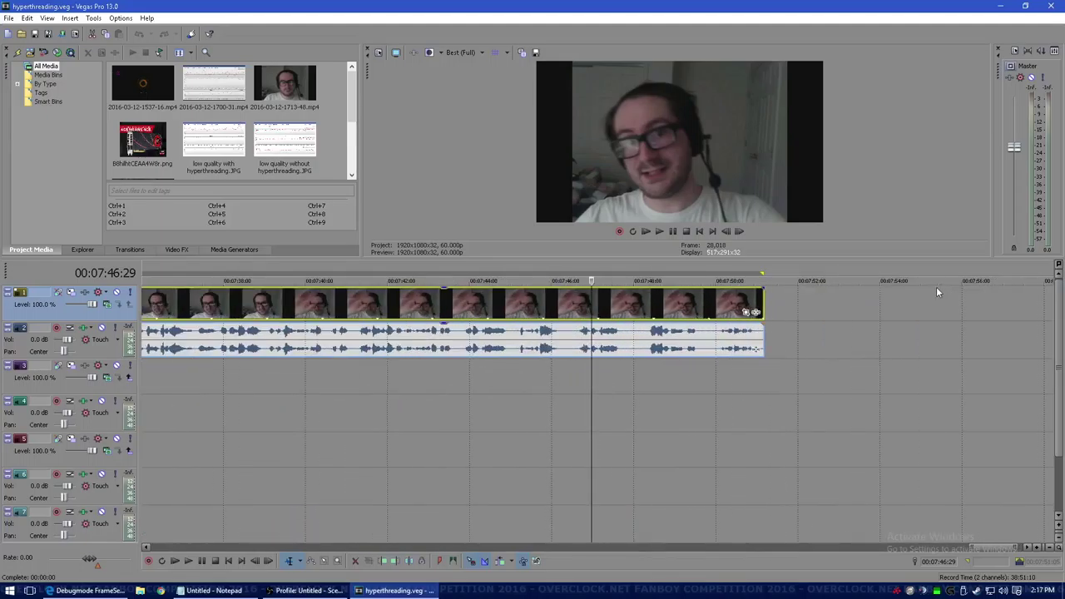
left_click_drag(994, 549, 1000, 544)
left_click(846, 267)
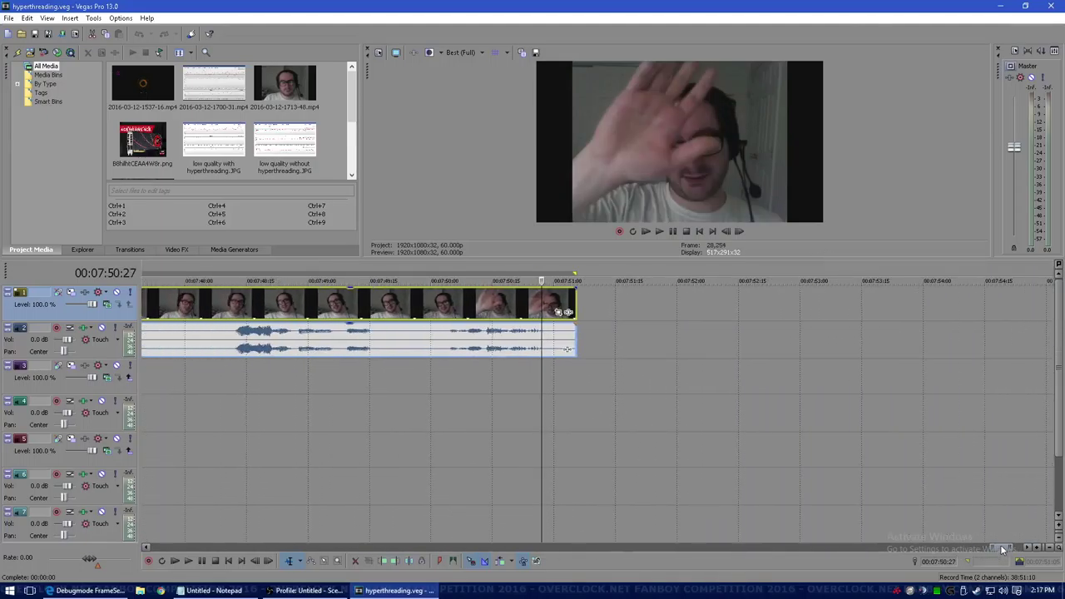
key("Right")
key("Right")
key("Right")
key("Right")
key("Right")
key("Up")
key("Up")
key("Up")
key("Up")
key("Up")
key("Up")
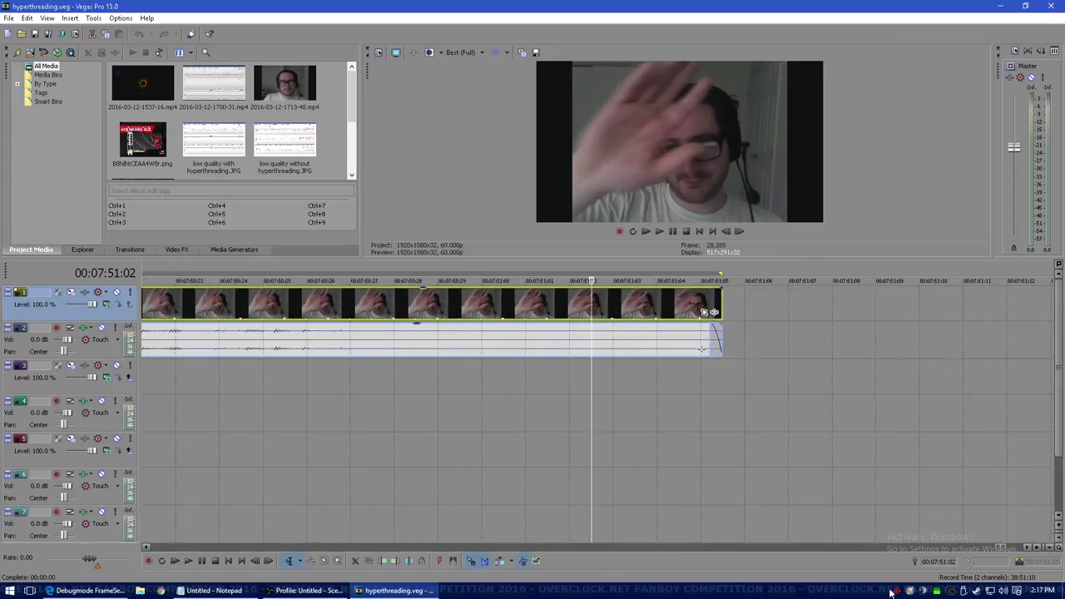
scroll(1028, 551, "right", 5)
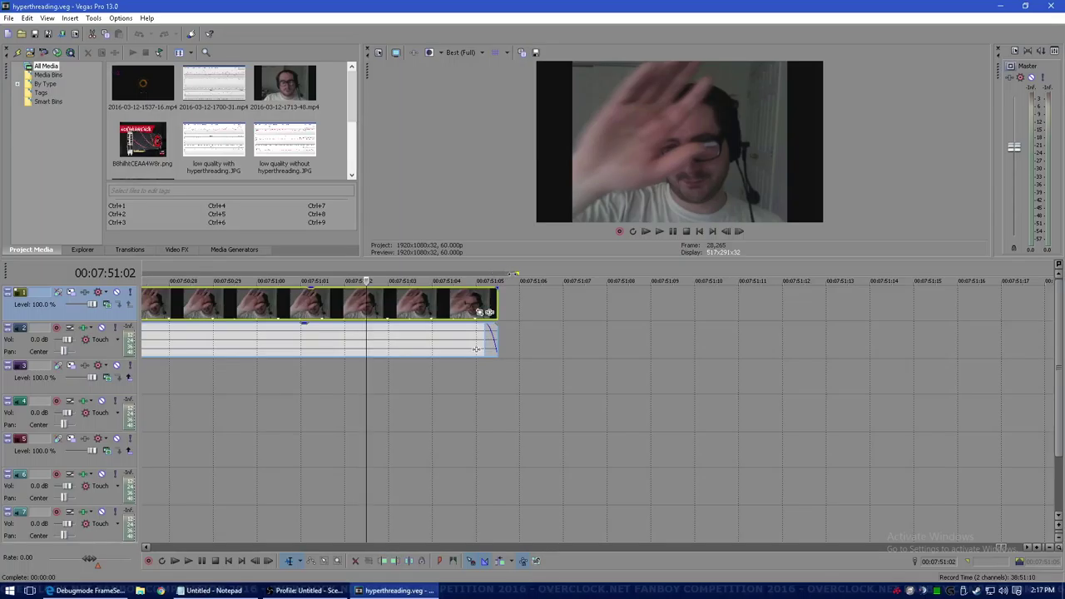
left_click_drag(868, 273, 1033, 271)
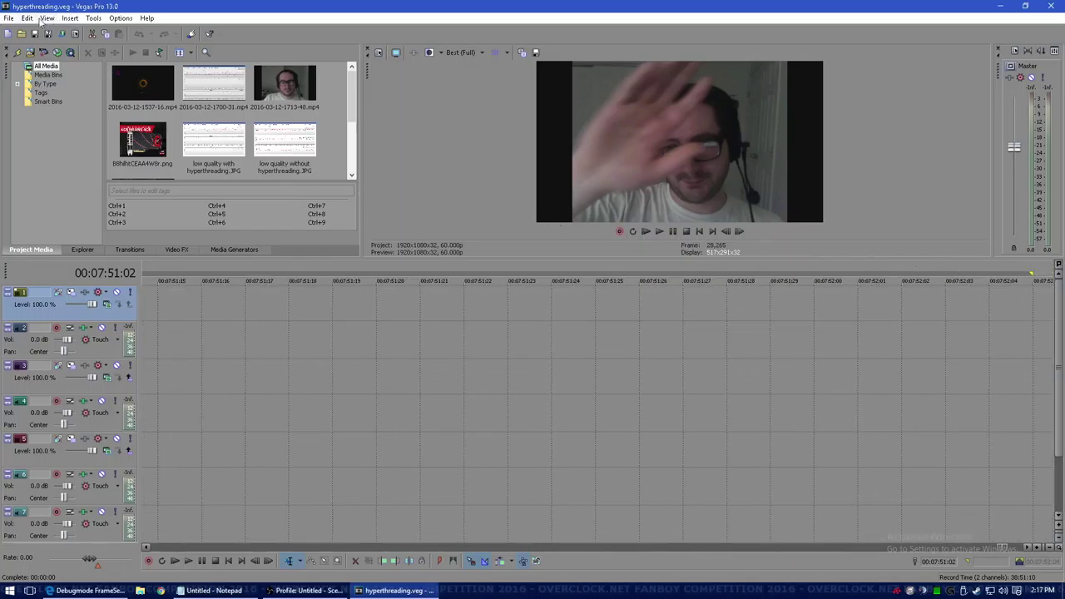
Step: Run the Send2HandBrake script from Tools > Scripting > frameserve_scripts to frameserve the project
left_click(93, 18)
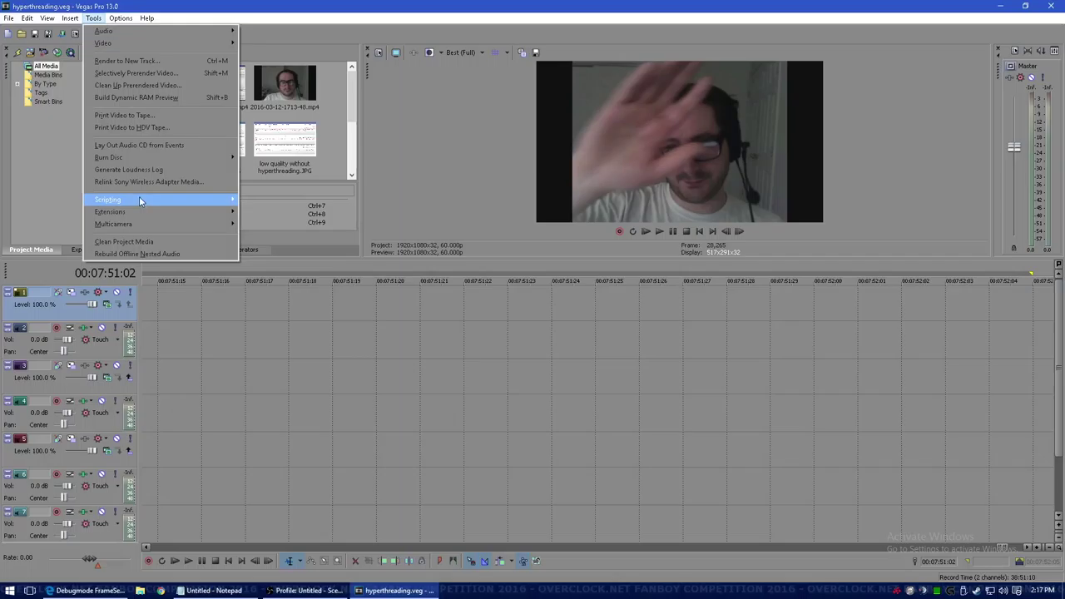
mouse_move(141, 200)
mouse_move(382, 341)
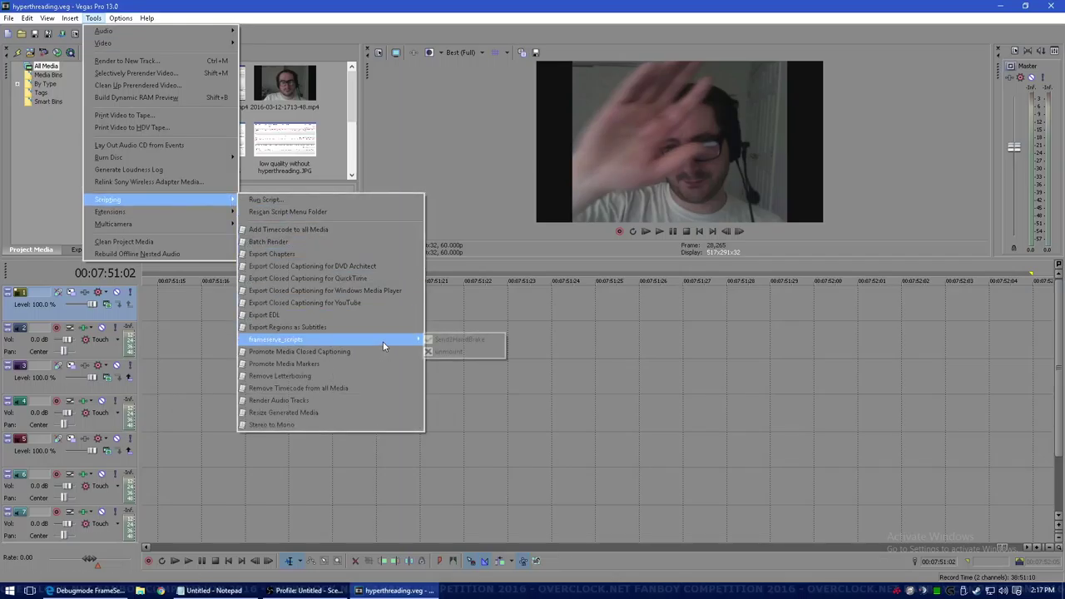
left_click(468, 343)
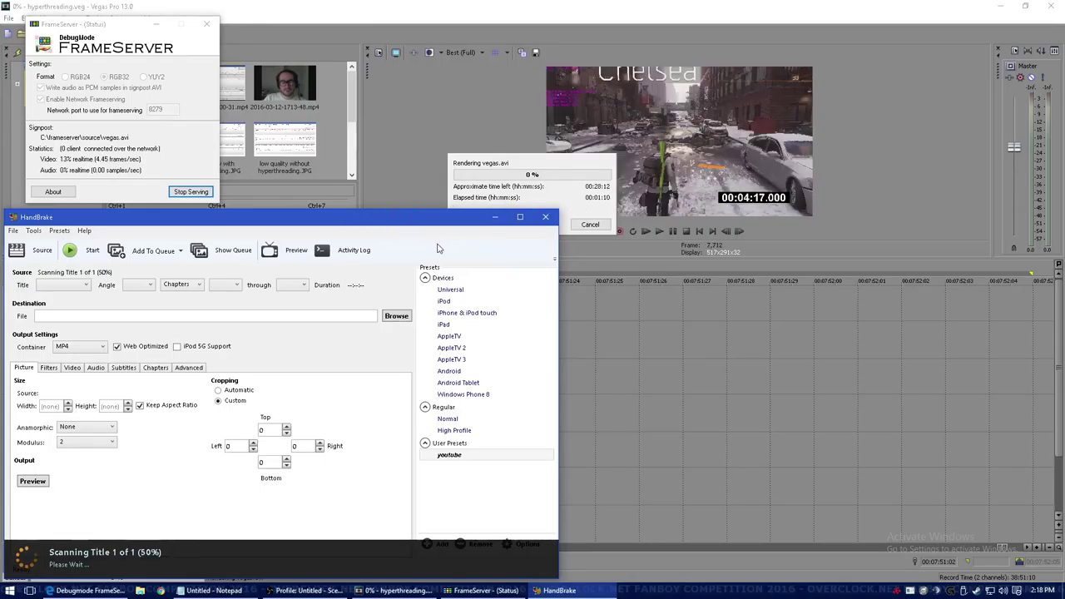
Step: Review the Picture, Filters, Video (H.264, RF 20) and Audio settings for the vegas source
left_click(55, 368)
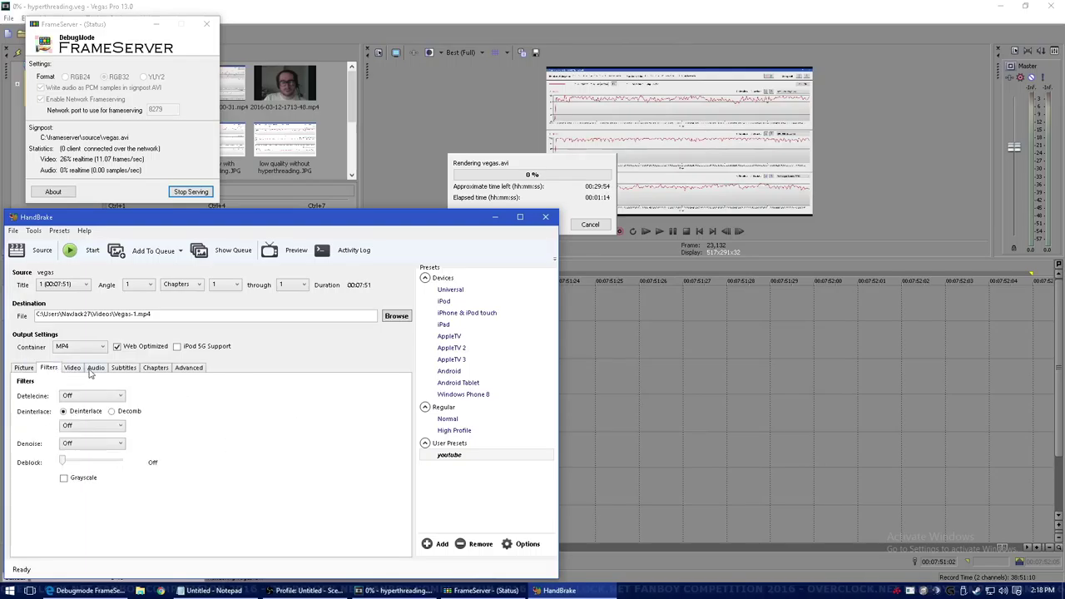
left_click(30, 369)
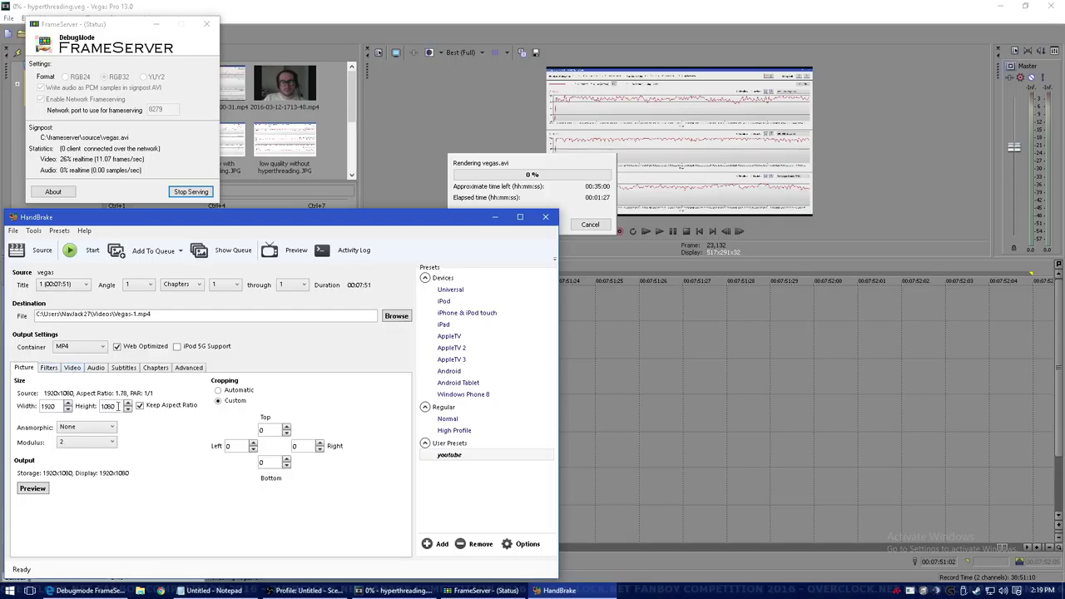
left_click(49, 367)
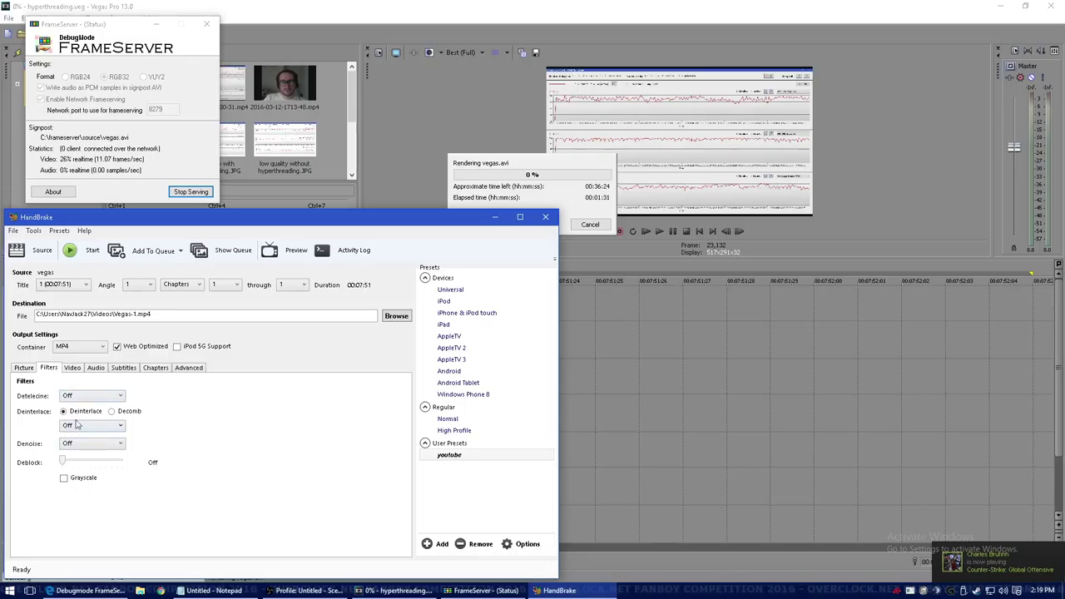
key("Right")
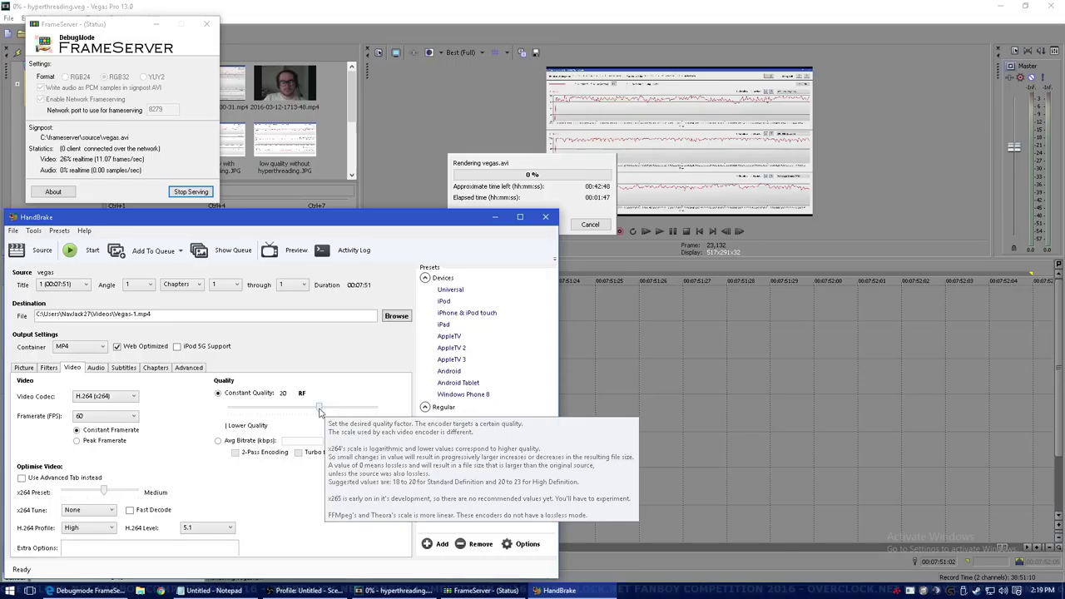
left_click(94, 367)
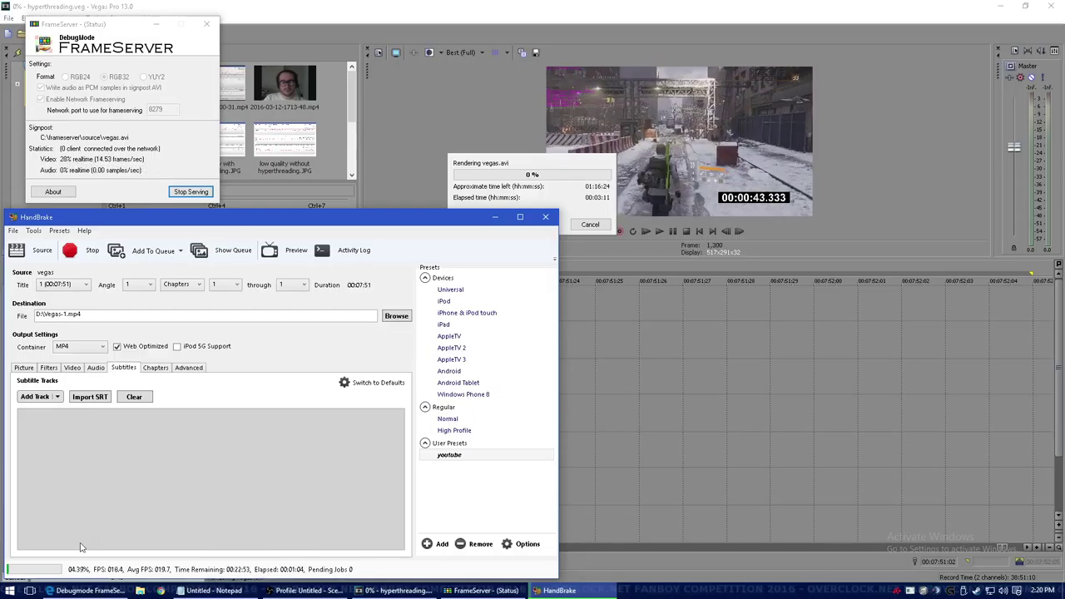
Step: Launch Speccy from its folder under All Programs in the Start menu
key("super")
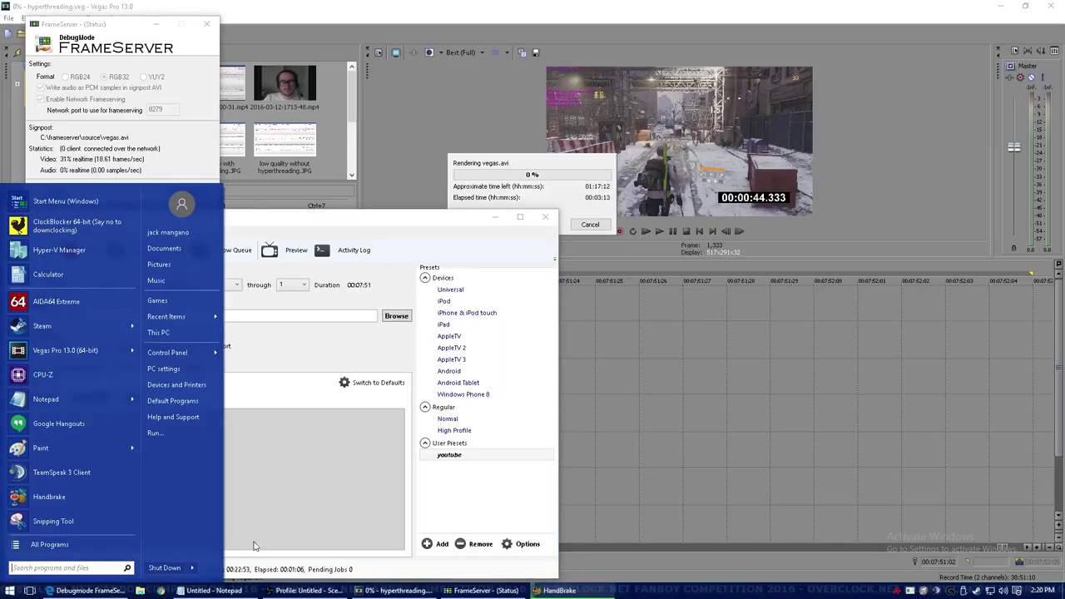
left_click(87, 545)
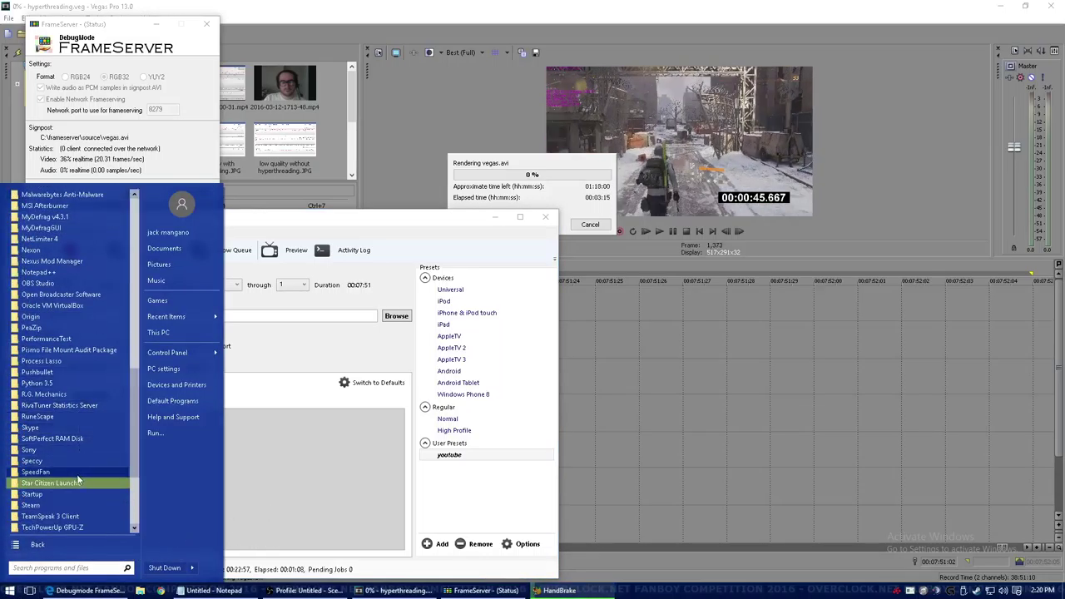
left_click(84, 458)
left_click(106, 471)
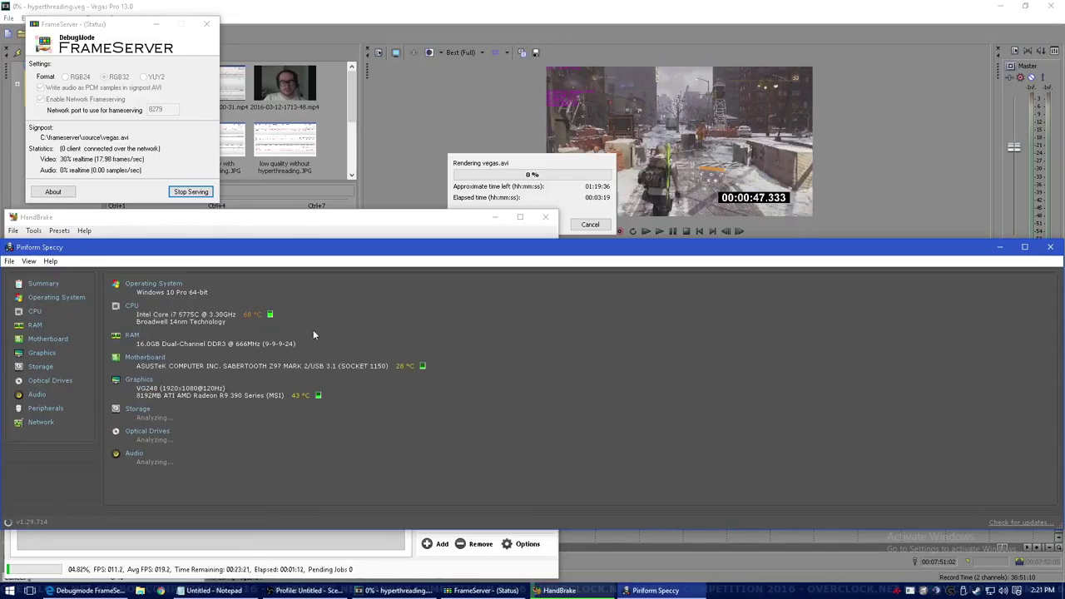
Step: Check the live CPU temperature graph at about 71 °C, then close Speccy
left_click(269, 316)
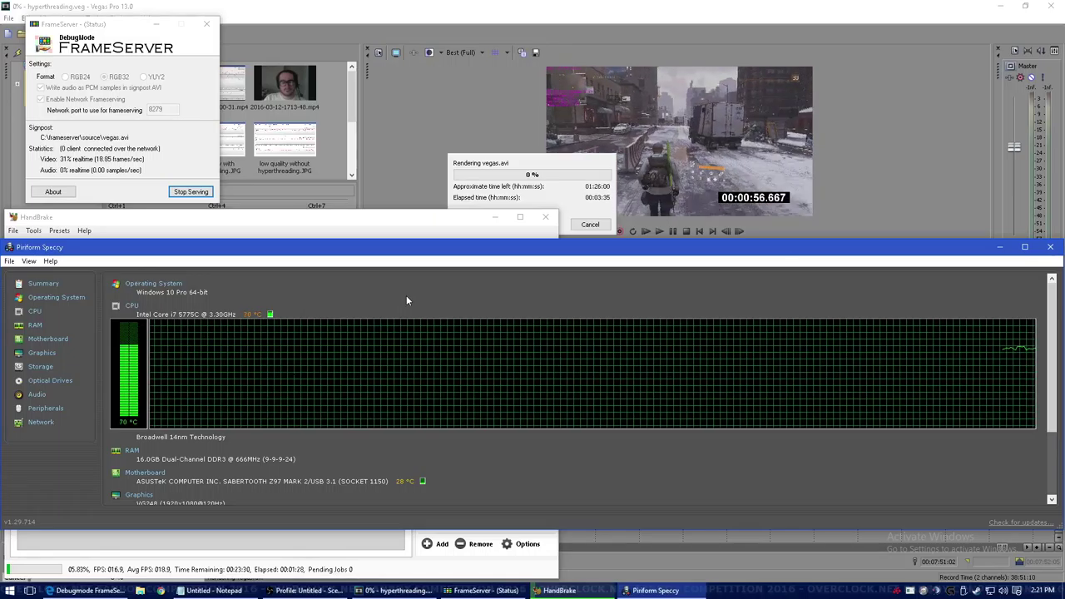
left_click(1050, 247)
left_click(8, 589)
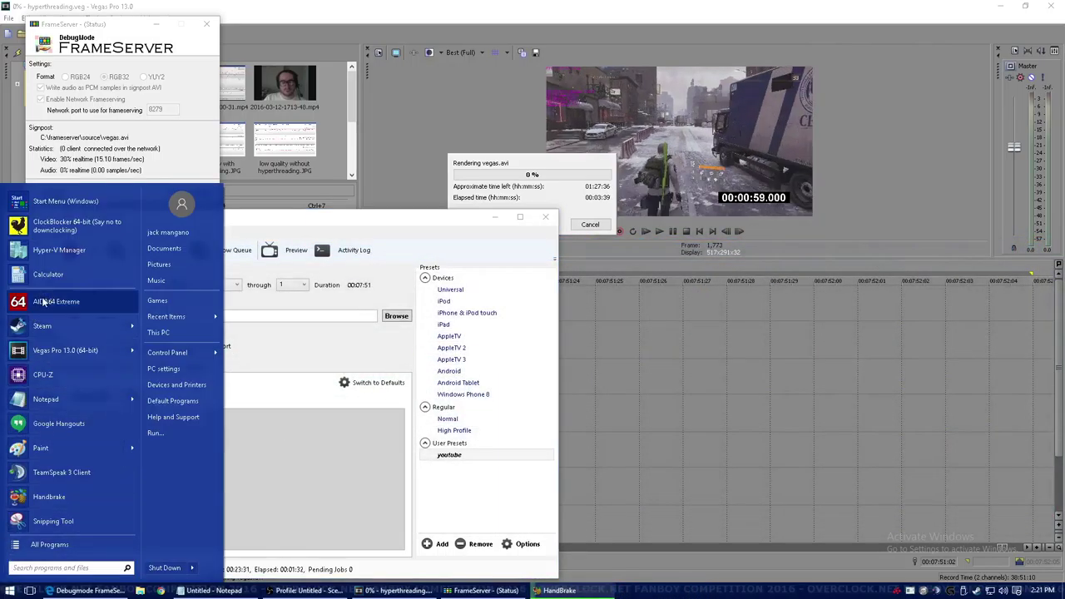
Step: Launch AIDA64 Extreme and start the System Stability Test from its Tools menu
left_click(72, 301)
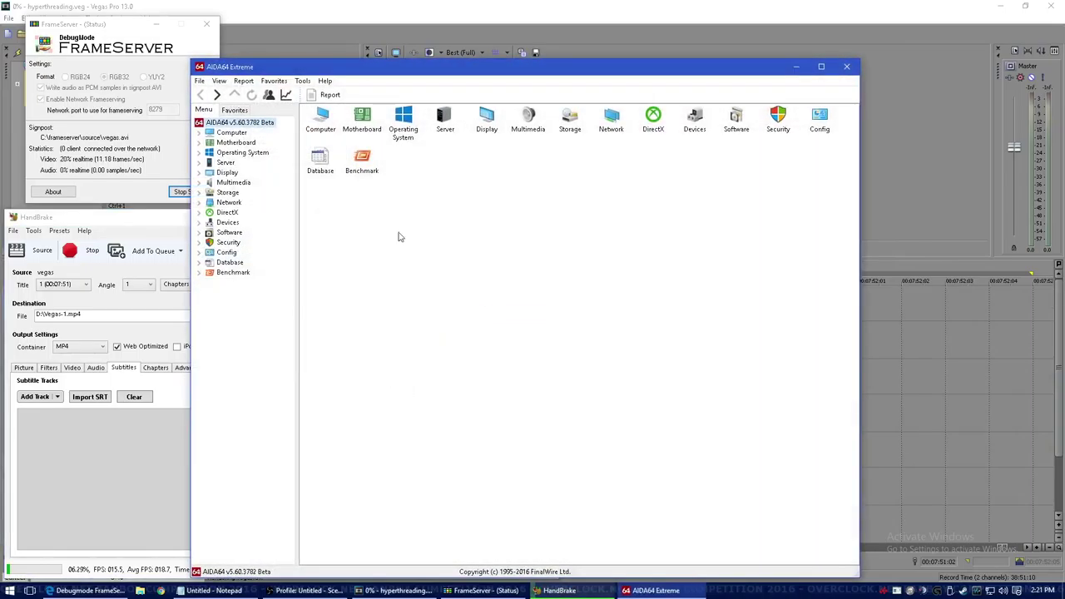
left_click(303, 81)
left_click(331, 140)
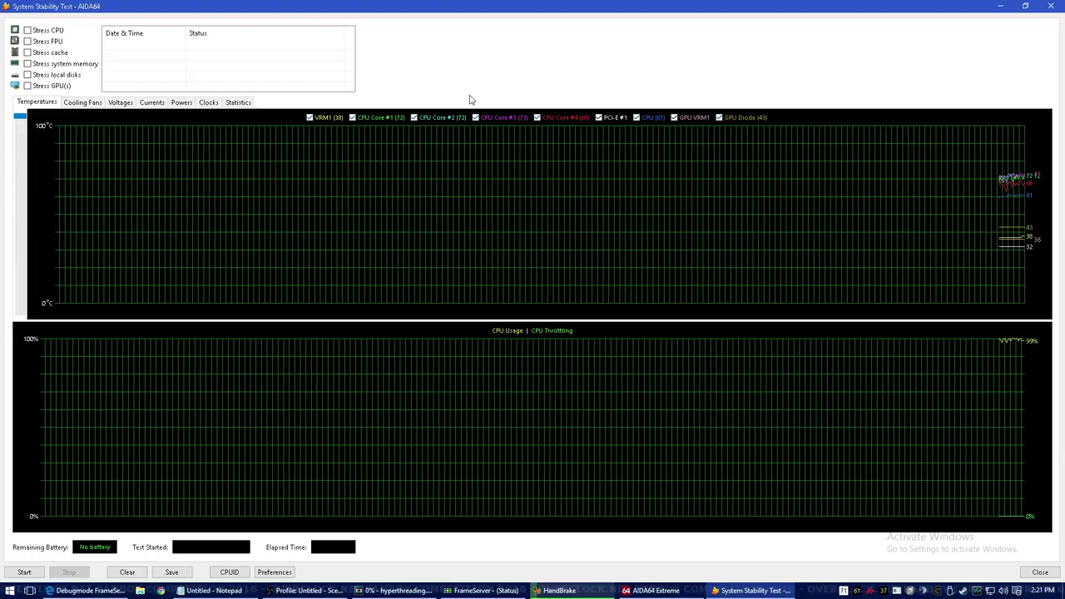
Step: Compare the Cooling Fans, Currents and Voltages graphs with Temperatures, then return to the FrameServer page
left_click(120, 101)
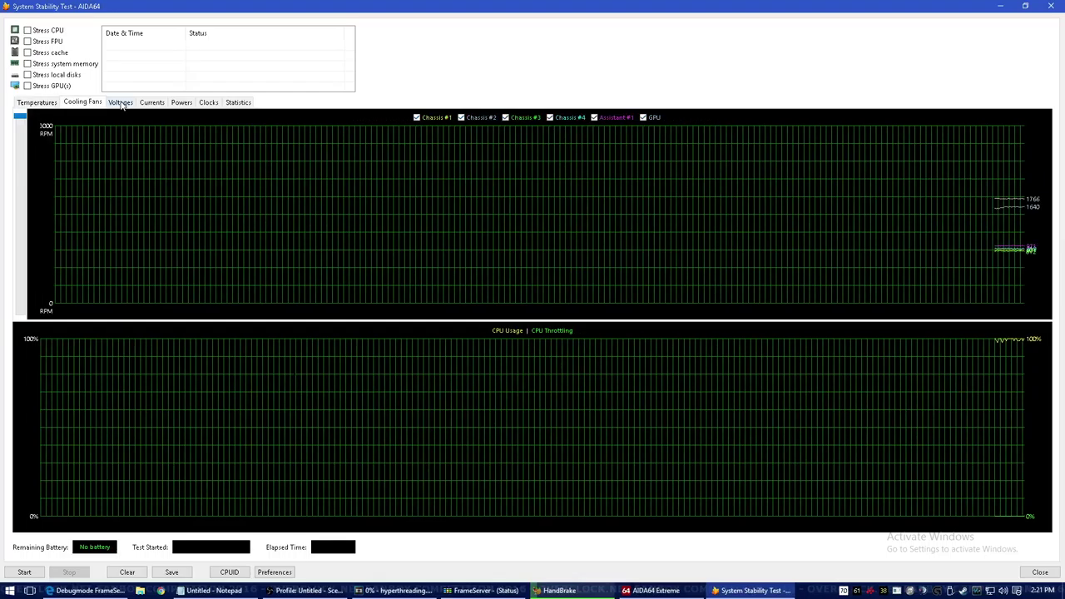
left_click(37, 102)
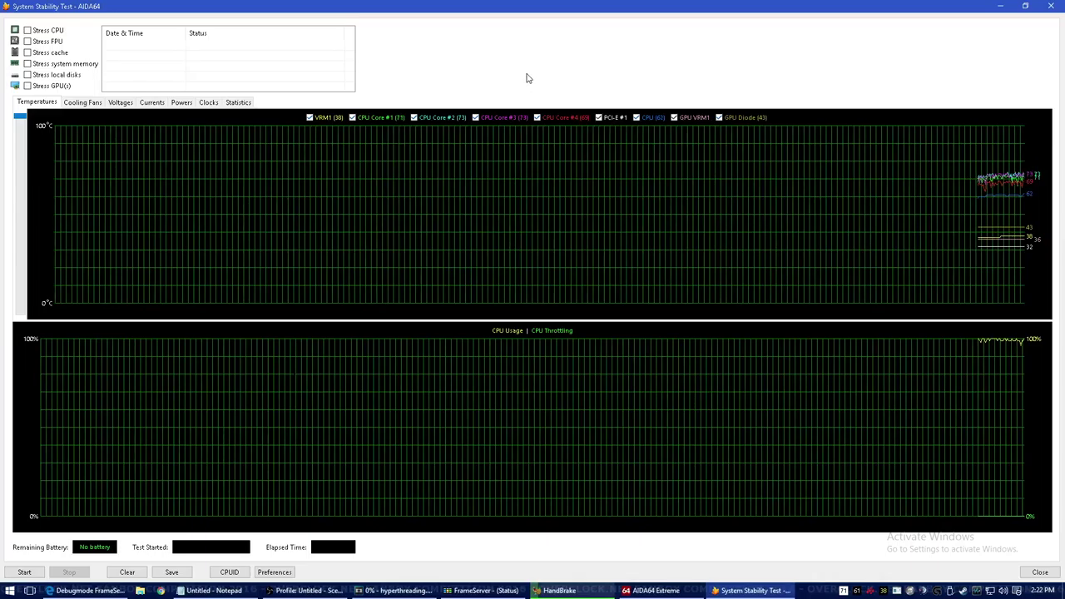
left_click(151, 102)
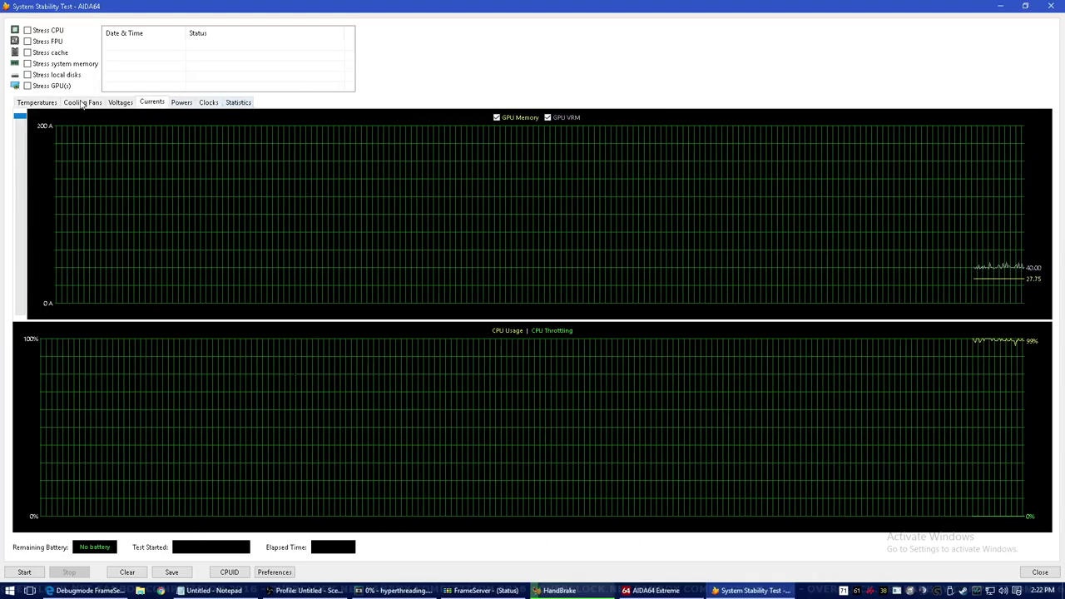
key("Left")
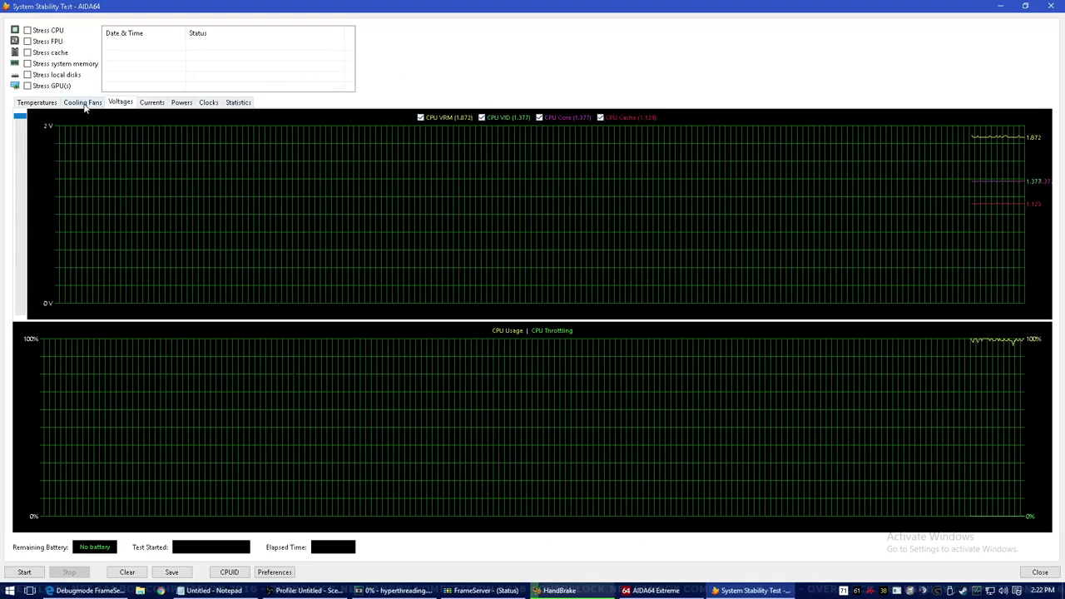
left_click(83, 103)
left_click(45, 104)
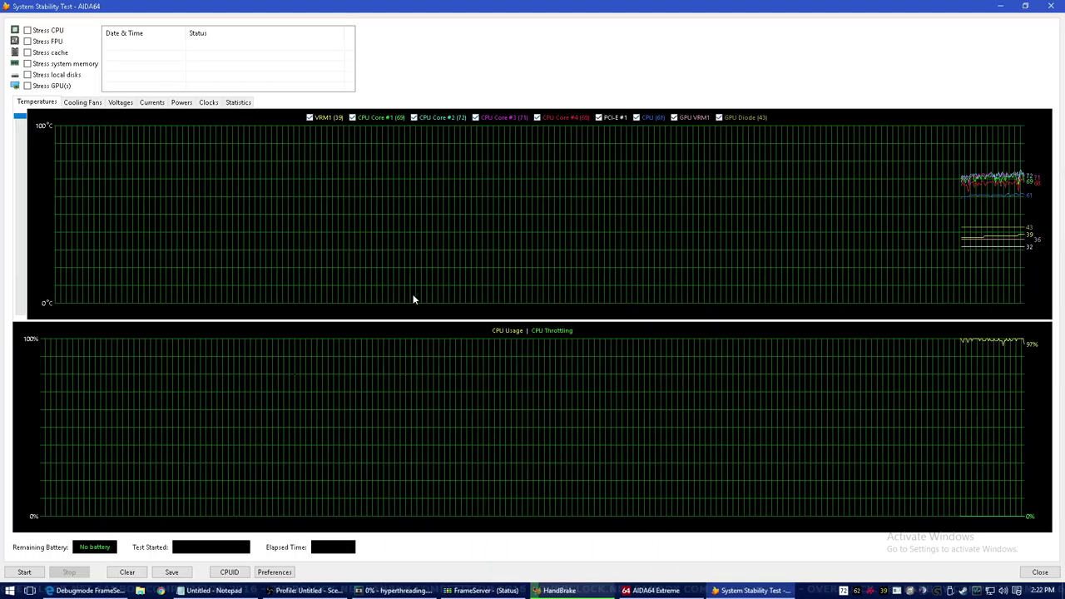
key("alt+Tab")
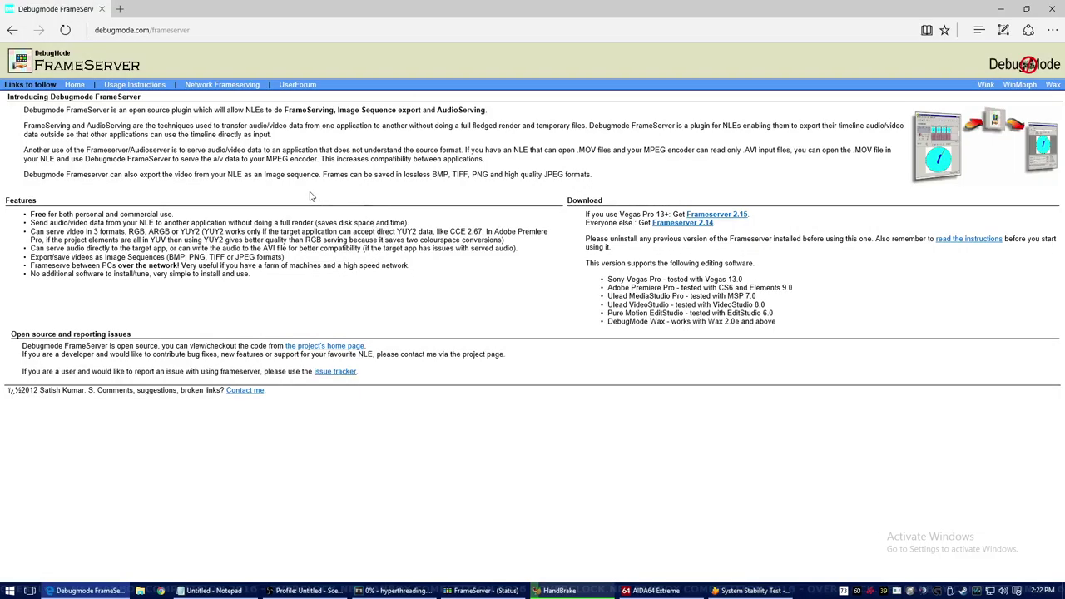